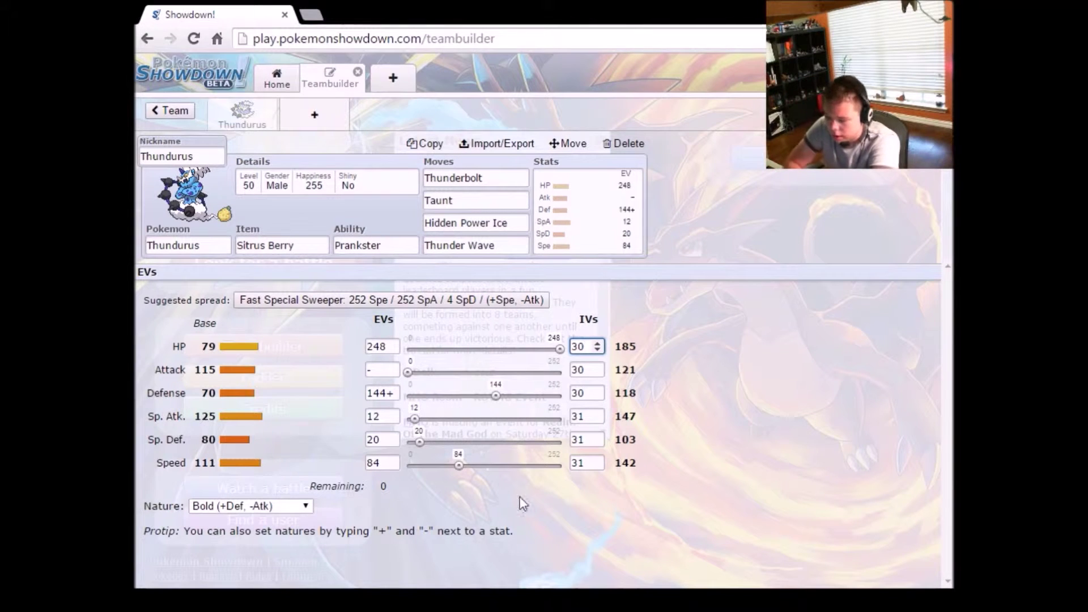
drag(496, 397, 494, 398)
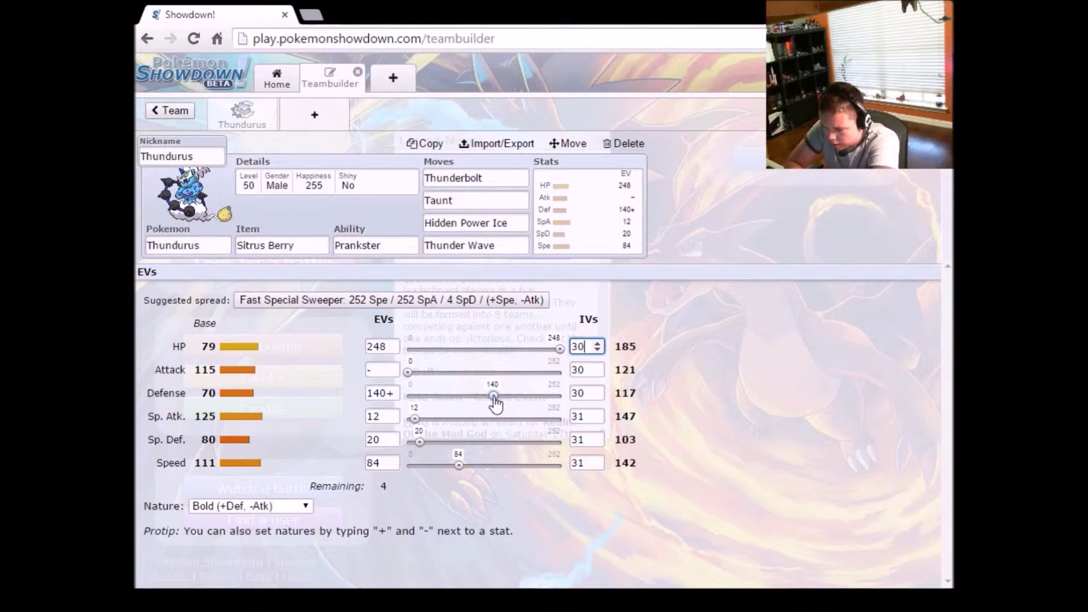
click(563, 349)
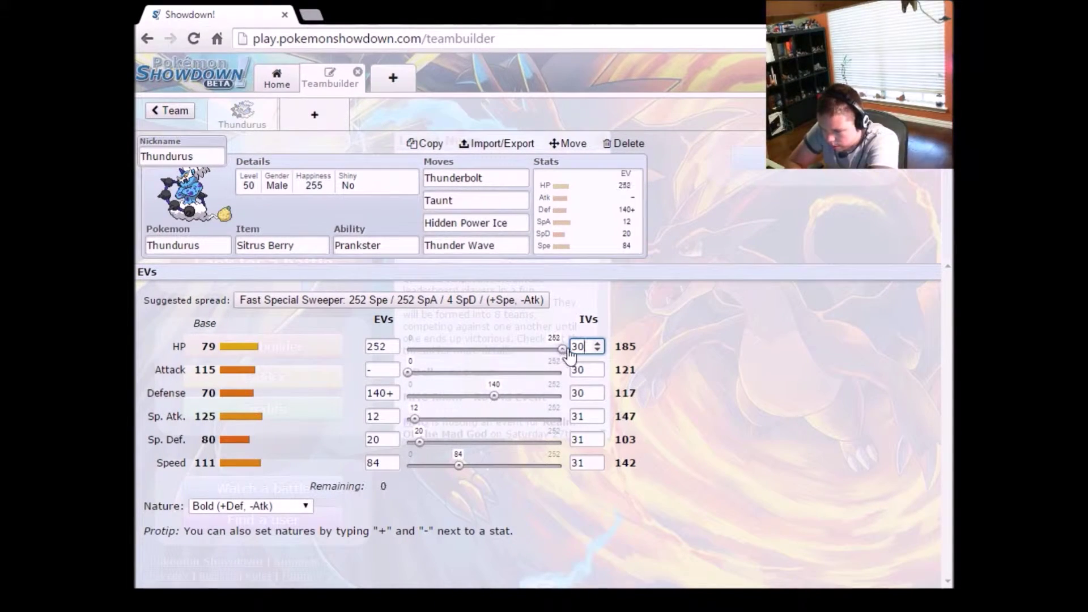
drag(562, 349, 559, 349)
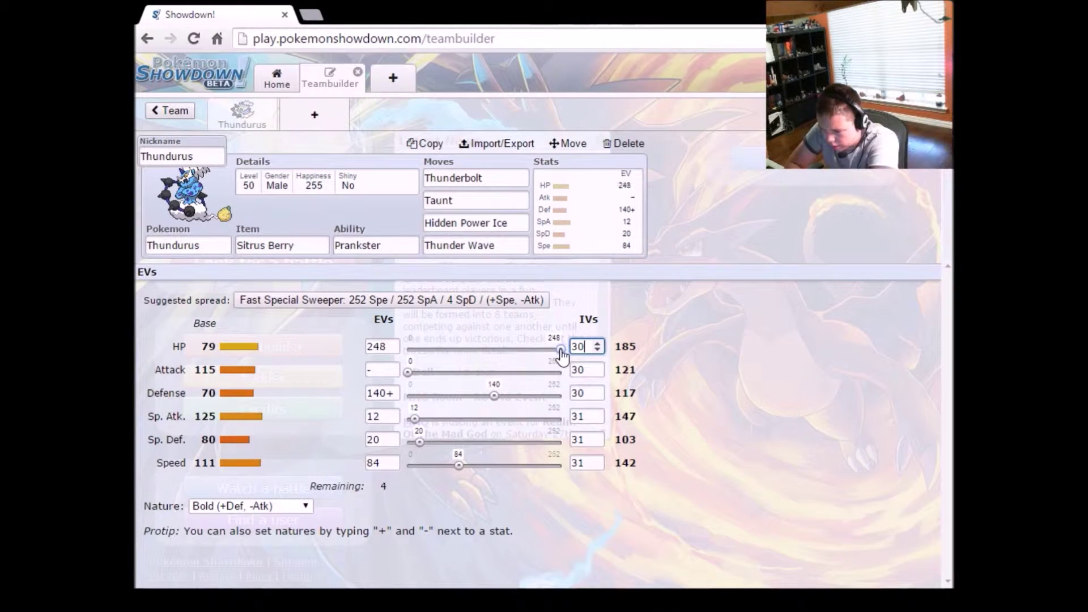
drag(495, 396, 497, 396)
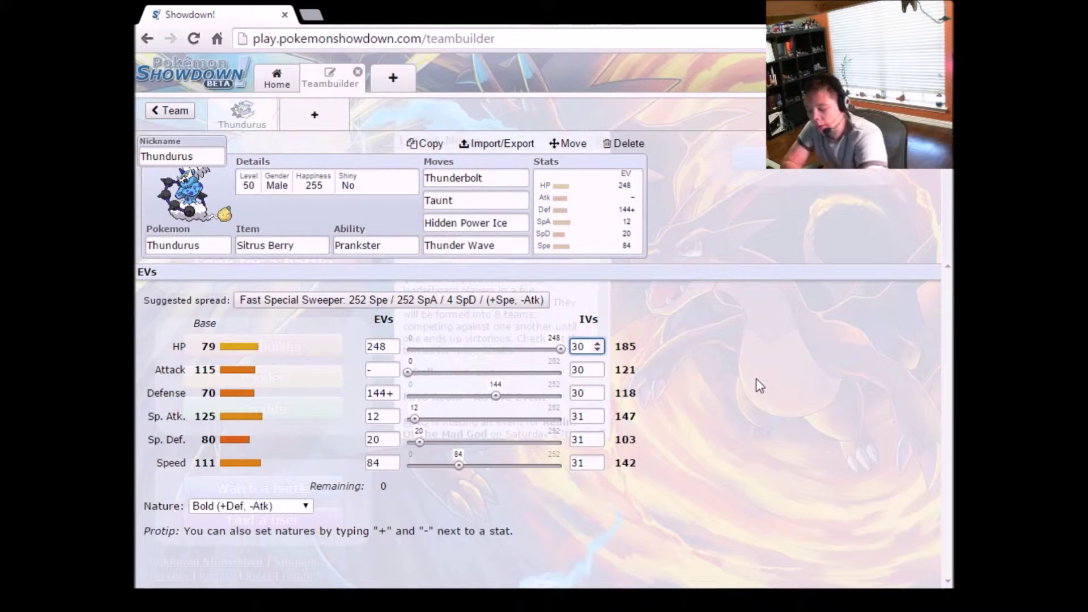